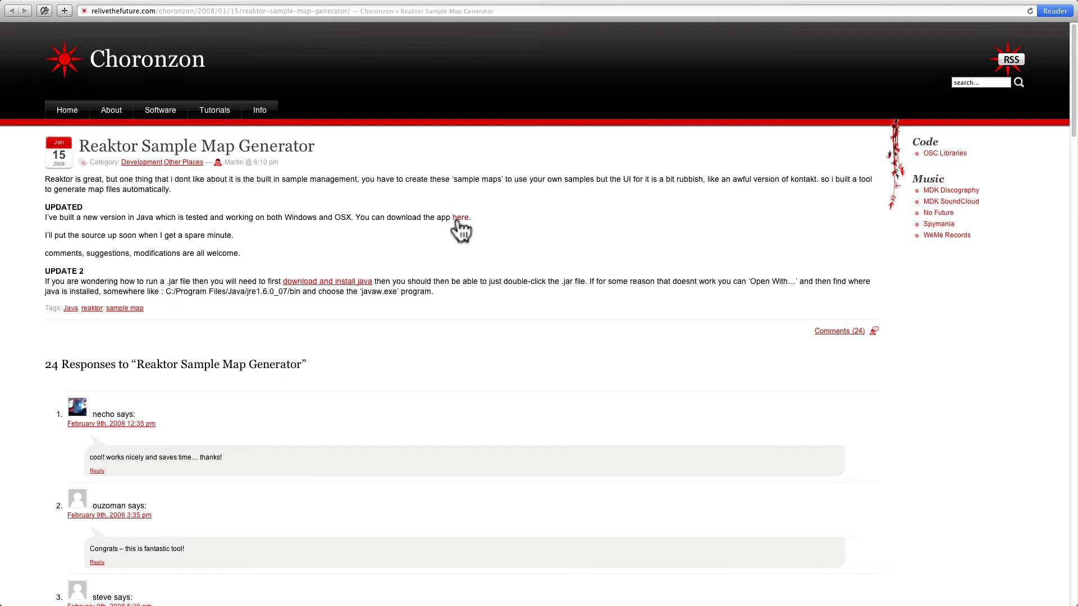
# Switch from Safari to the Finder desktop, where MapFileBuilder.jar was downloaded.
pyautogui.press('super+Tab')
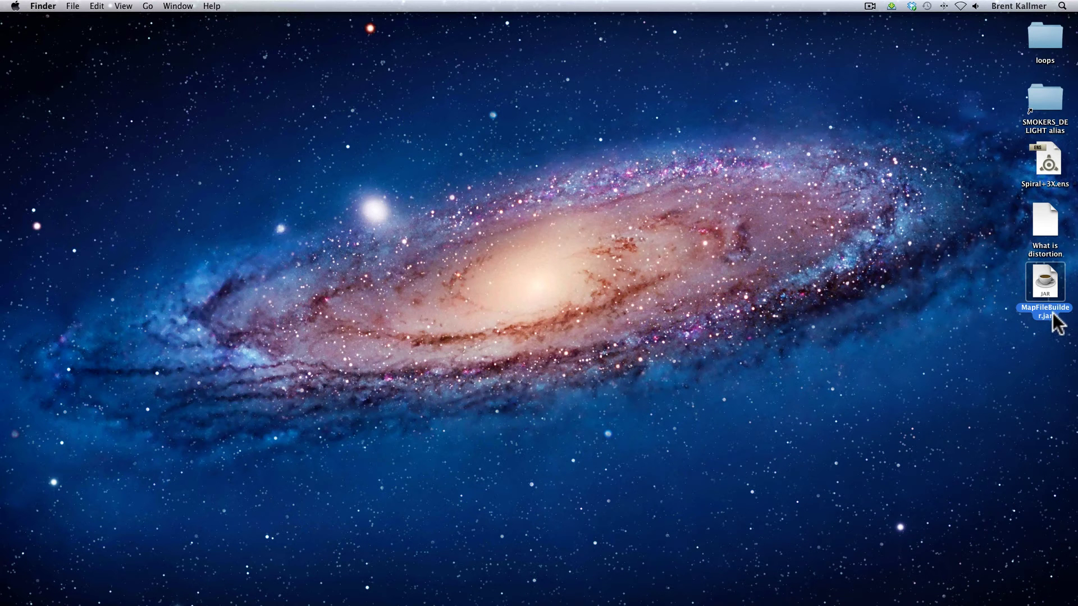
# Launch MapFileBuilder.jar from the desktop.
pyautogui.doubleClick(1045, 287)
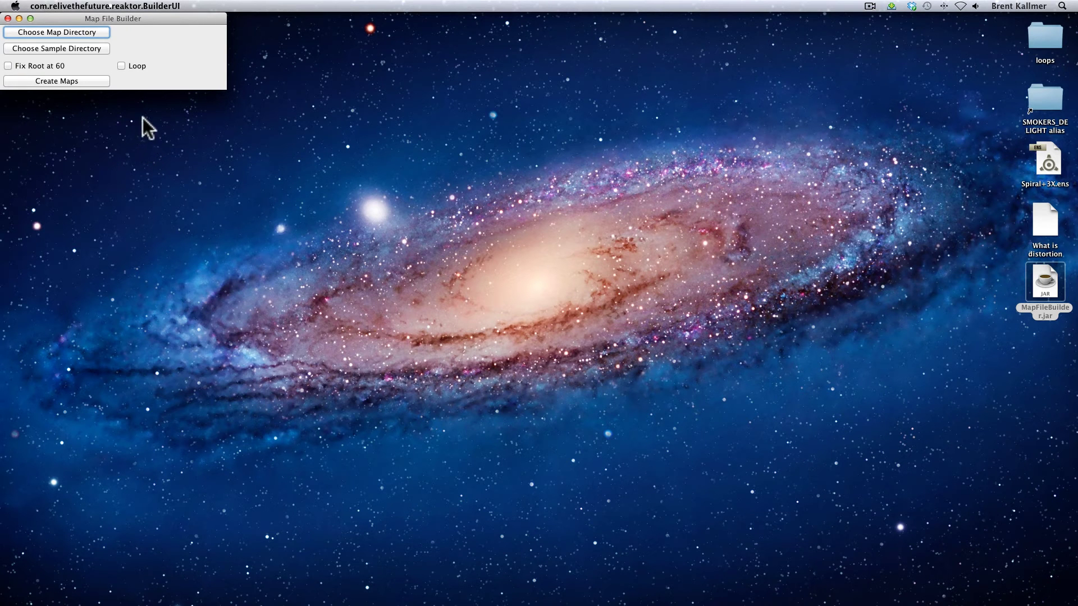
# Set the Map File Builder map directory to the Desktop.
pyautogui.click(72, 32)
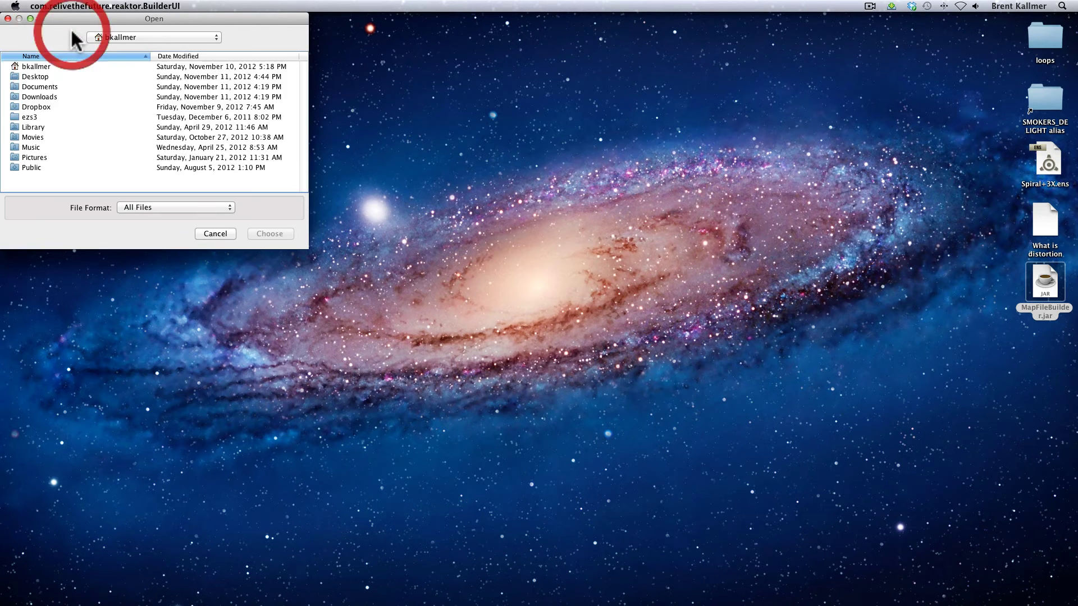
pyautogui.click(36, 74)
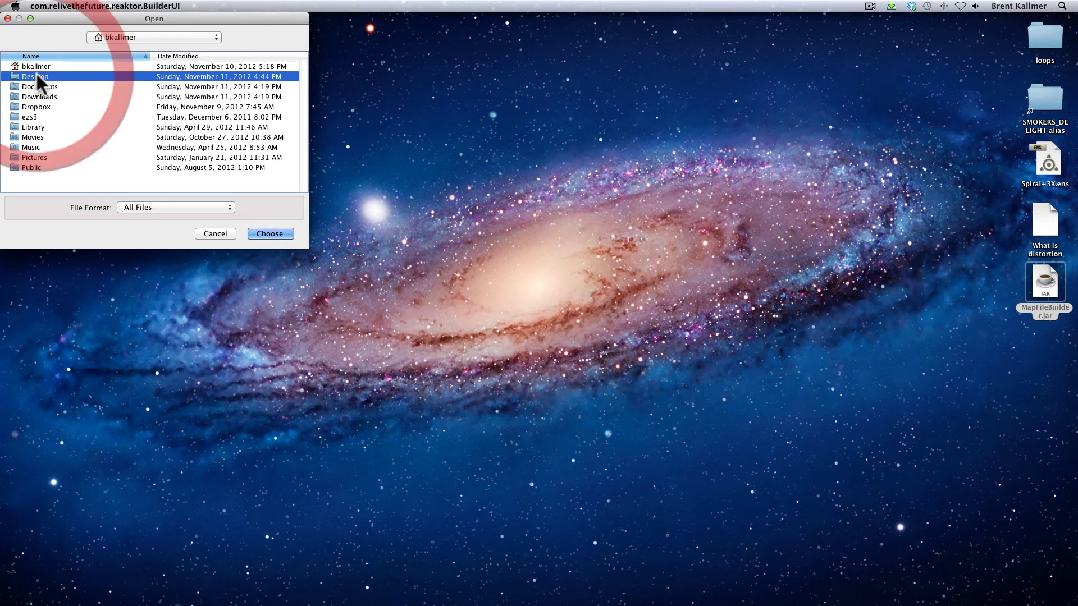
pyautogui.click(264, 234)
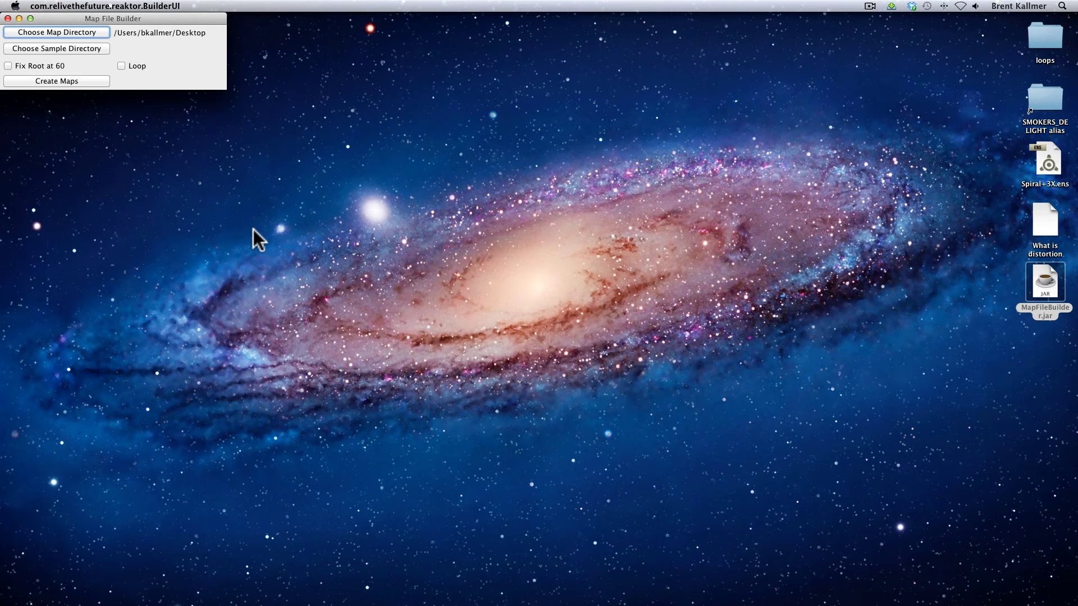
# Set the sample directory to the loops folder on the Desktop.
pyautogui.click(88, 49)
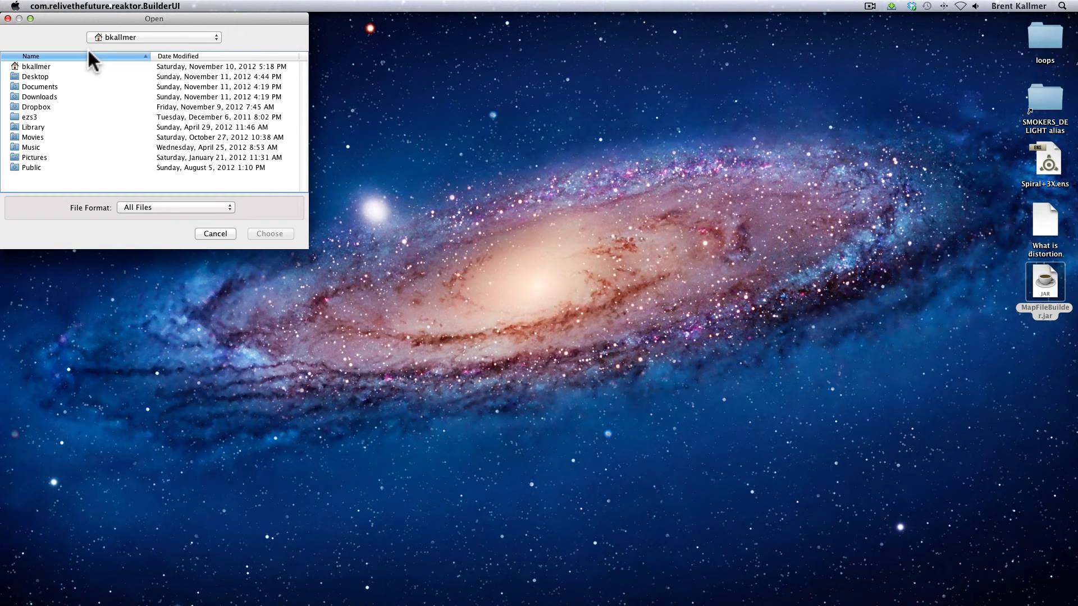
pyautogui.doubleClick(42, 75)
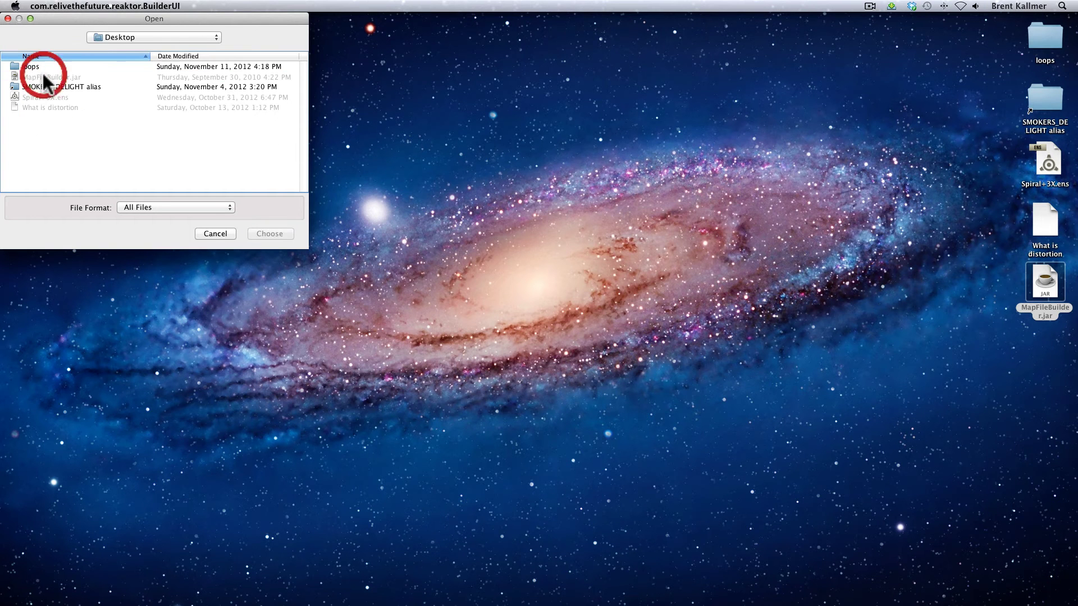
pyautogui.click(28, 66)
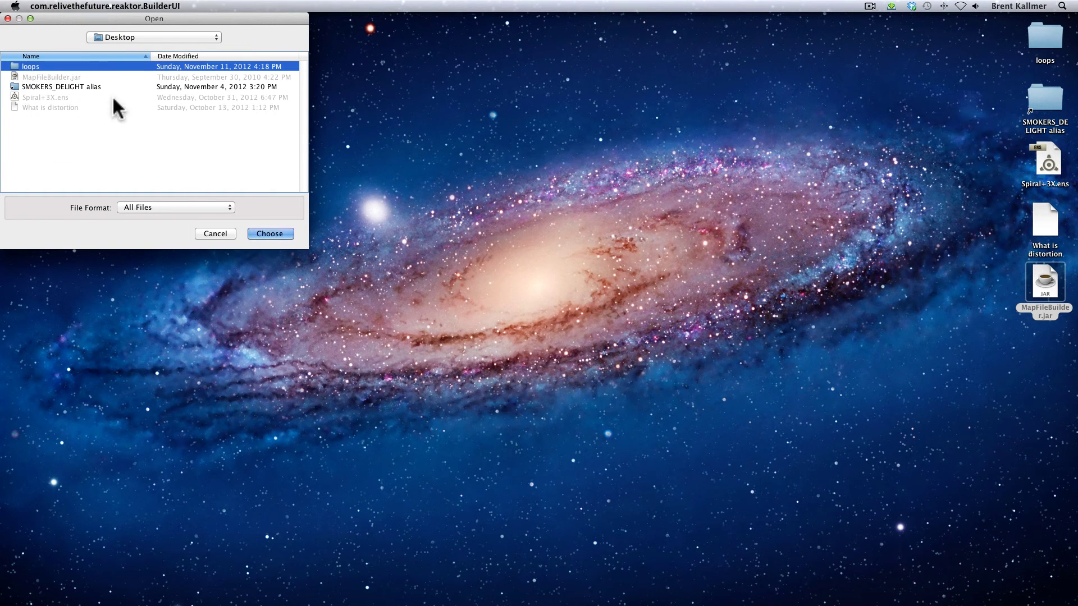
pyautogui.click(279, 236)
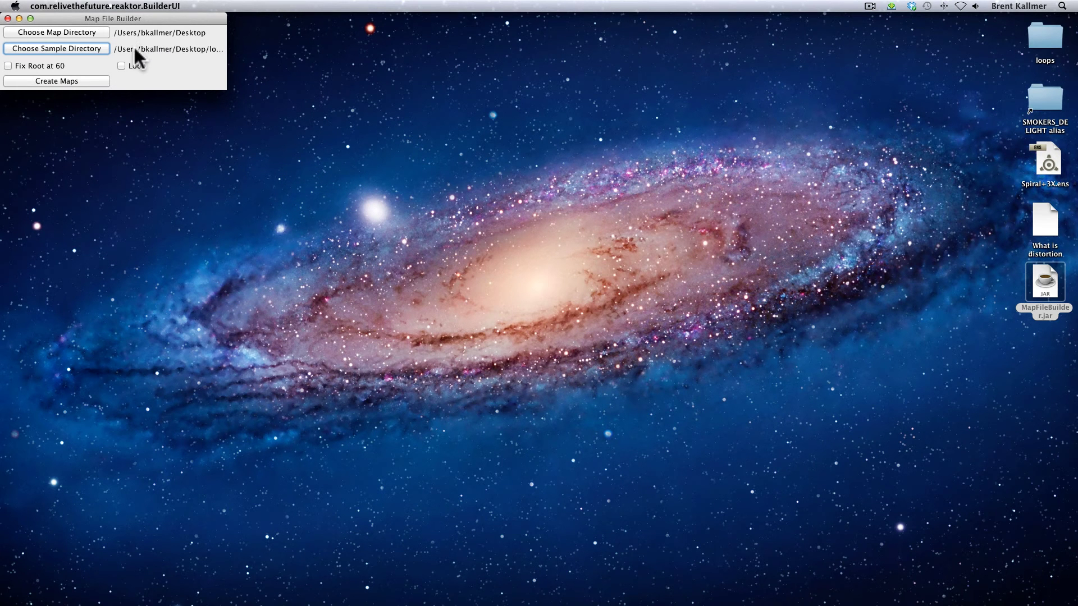
# Create the maps so Desktop_loops.map is written to the Desktop.
pyautogui.click(69, 79)
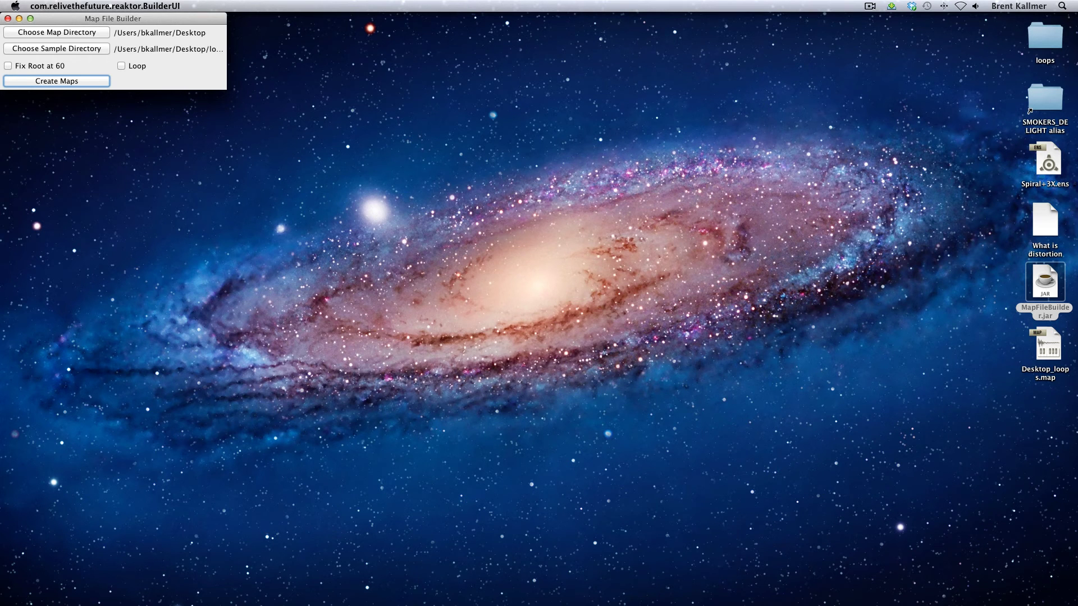
# Bring Reaktor 5 forward and start the Random Step Shifter ensemble playing.
pyautogui.click(345, 590)
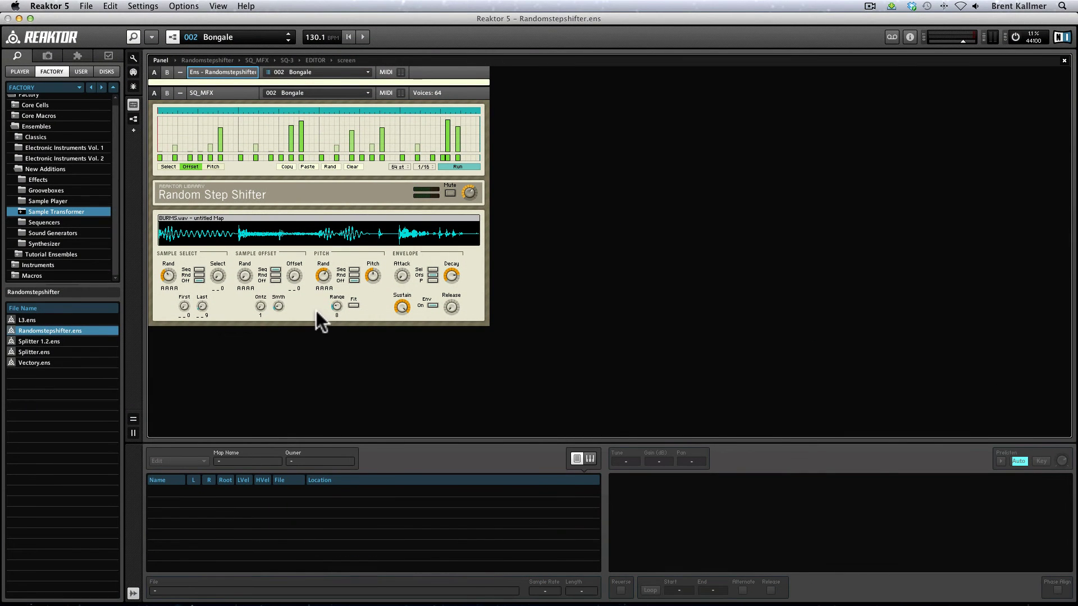
pyautogui.click(319, 192)
pyautogui.press('space')
# Toggle the panel view and the sample map editor off and back on.
pyautogui.click(171, 37)
pyautogui.click(172, 36)
pyautogui.click(133, 594)
pyautogui.click(134, 593)
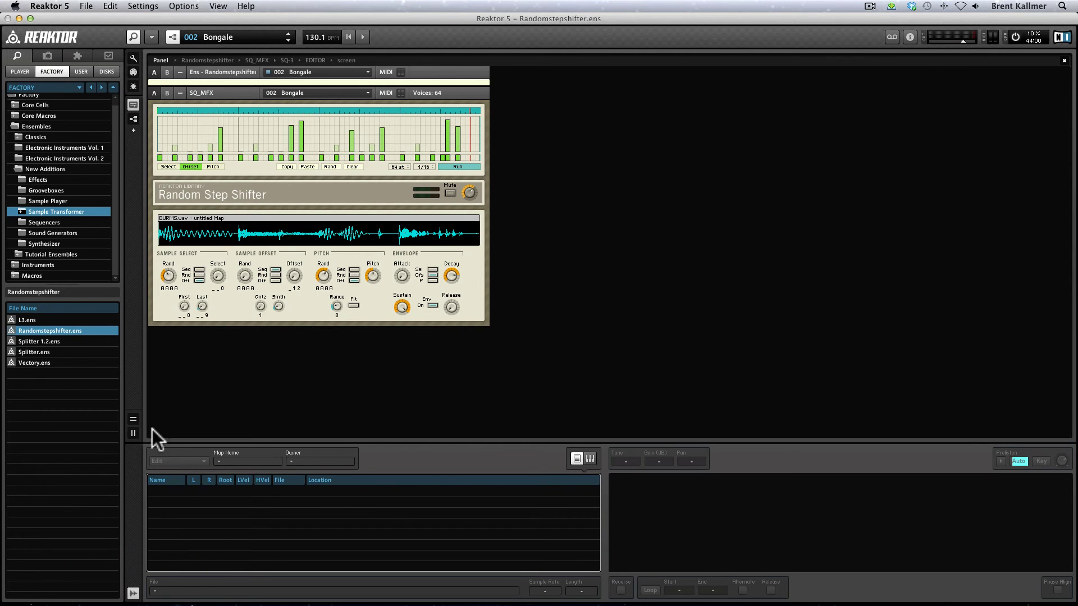
# Open the current sample map in the editor and preview IPPTE, PXSET, SDEJC and BURMS.
pyautogui.click(206, 230)
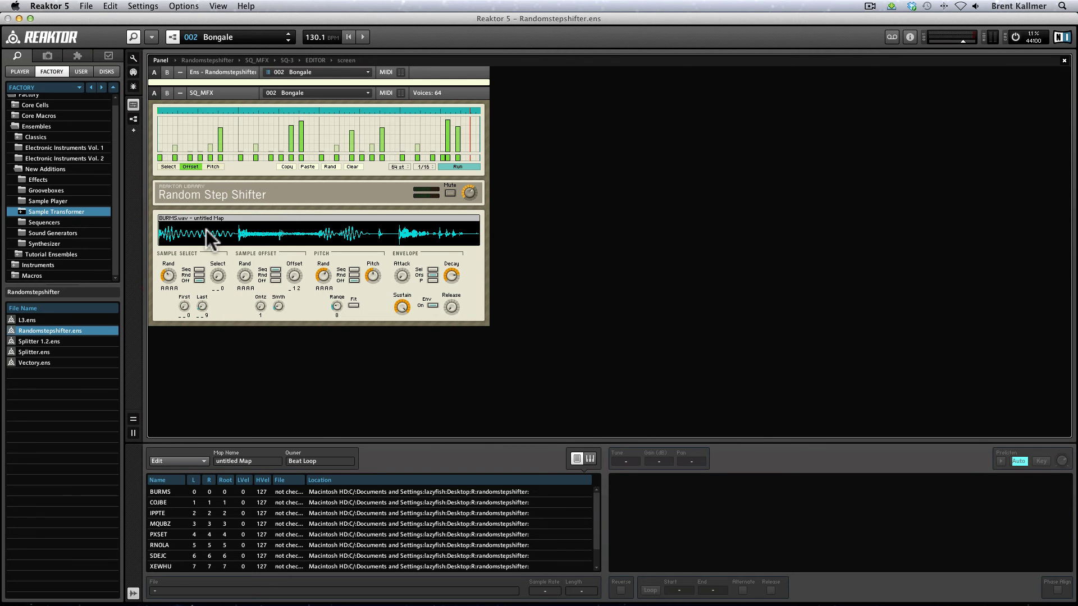
pyautogui.click(312, 516)
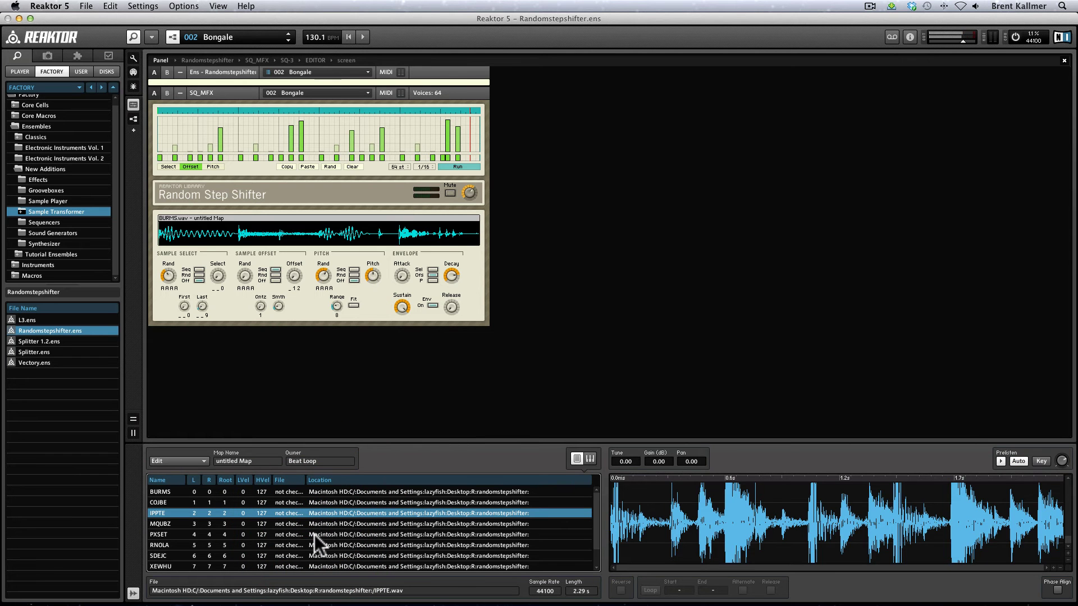
pyautogui.click(315, 534)
pyautogui.click(312, 557)
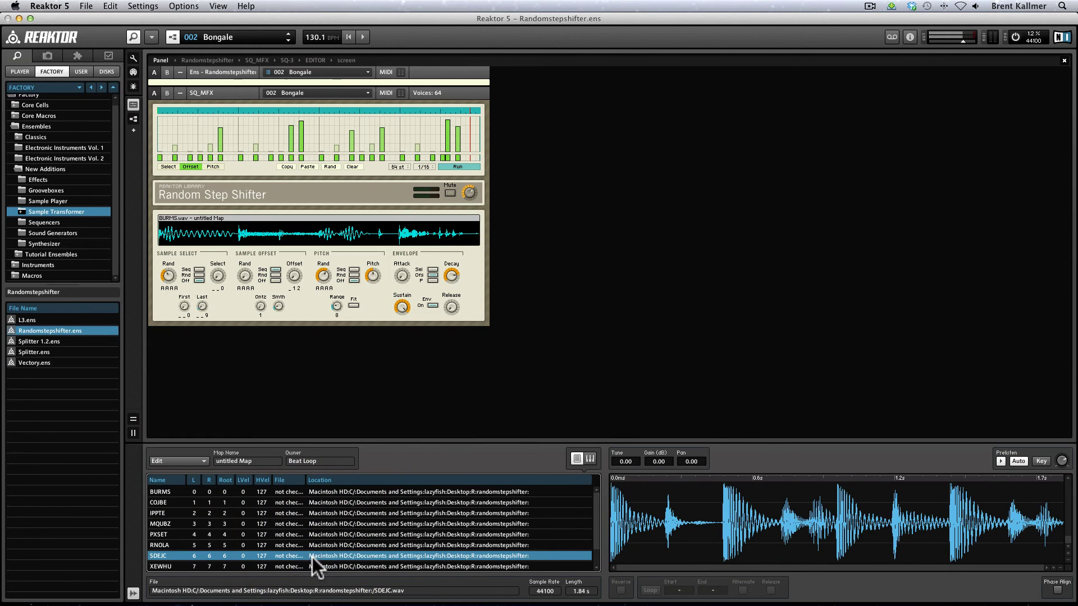
pyautogui.click(328, 493)
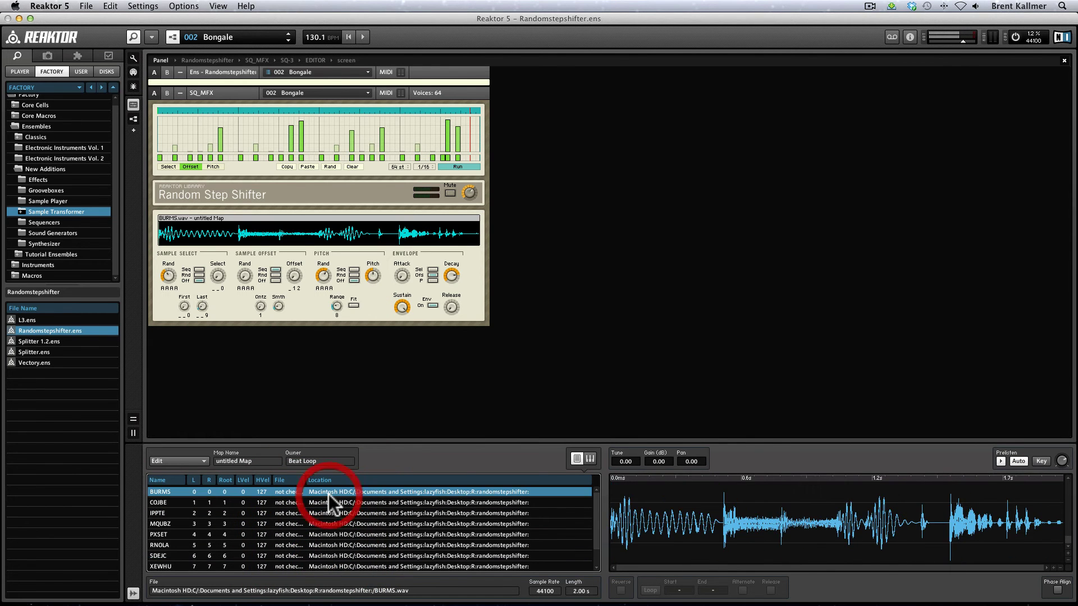
# Turn off automatic preview and audition samples with Prelisten, including IPPTE and PXSET.
pyautogui.click(1019, 462)
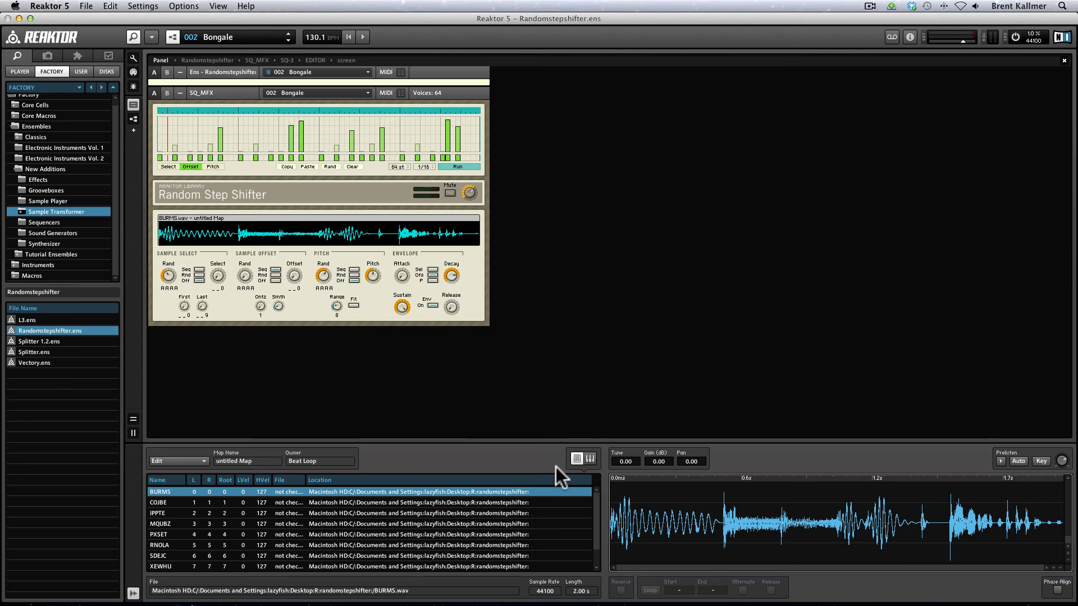
pyautogui.click(1002, 457)
pyautogui.click(1001, 460)
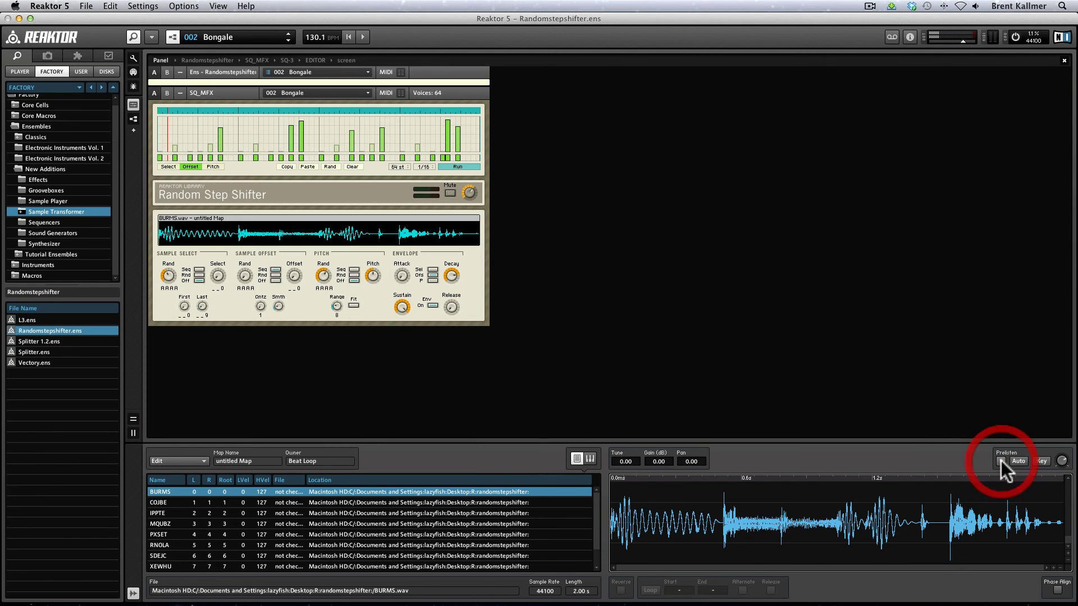
pyautogui.click(402, 513)
pyautogui.click(393, 534)
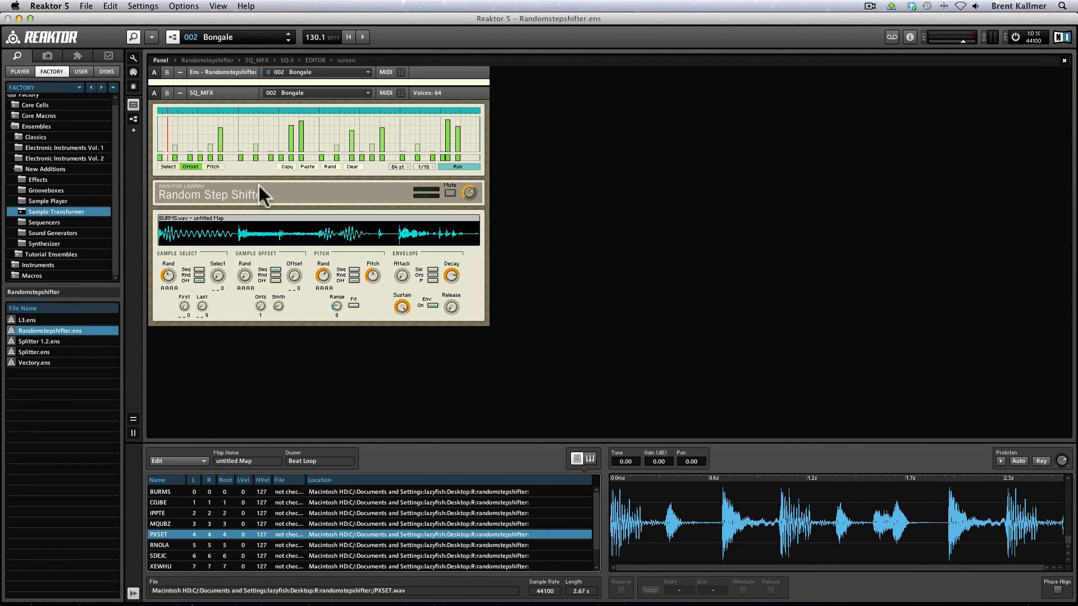
pyautogui.click(180, 462)
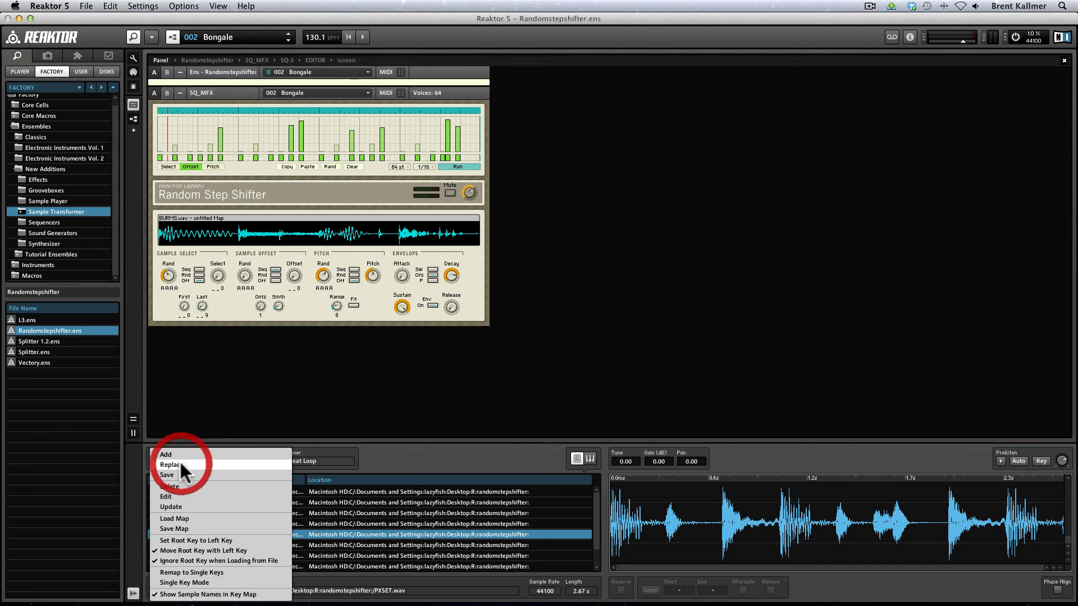
# Load Desktop_loops.map from the Desktop into the ensemble with Load Map.
pyautogui.click(179, 519)
pyautogui.click(391, 142)
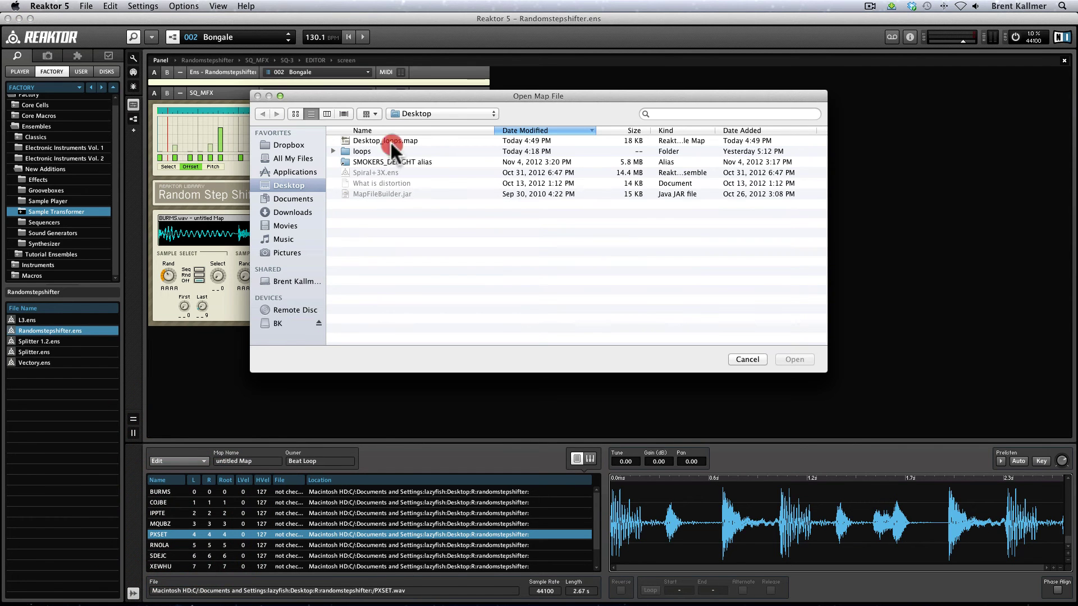
pyautogui.click(789, 353)
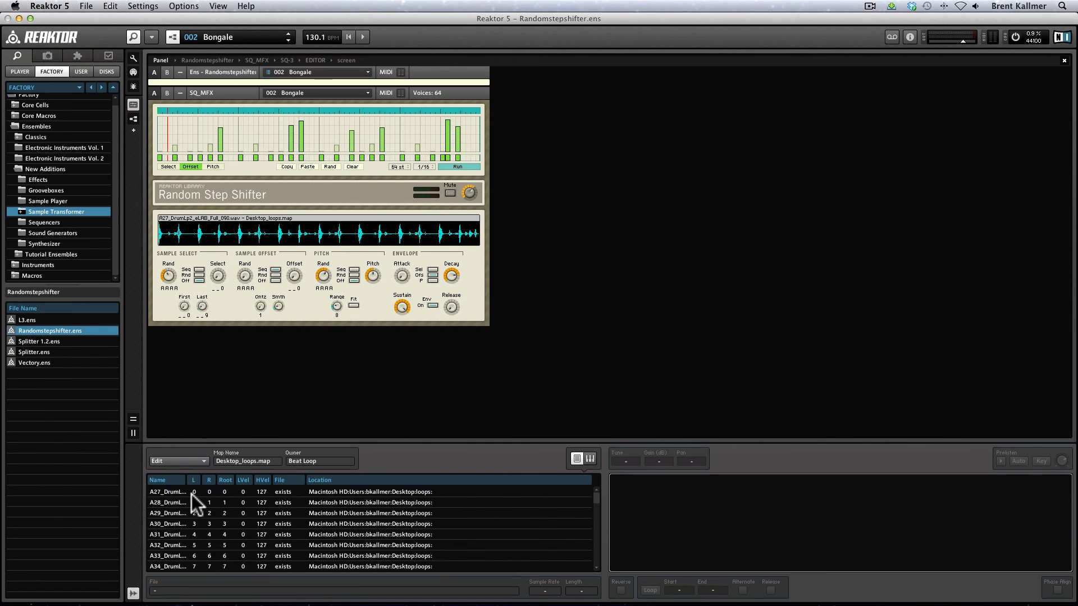
# Start playback and raise the Last knob to 102 to cover all samples.
pyautogui.moveTo(594, 491); pyautogui.dragTo(615, 456)
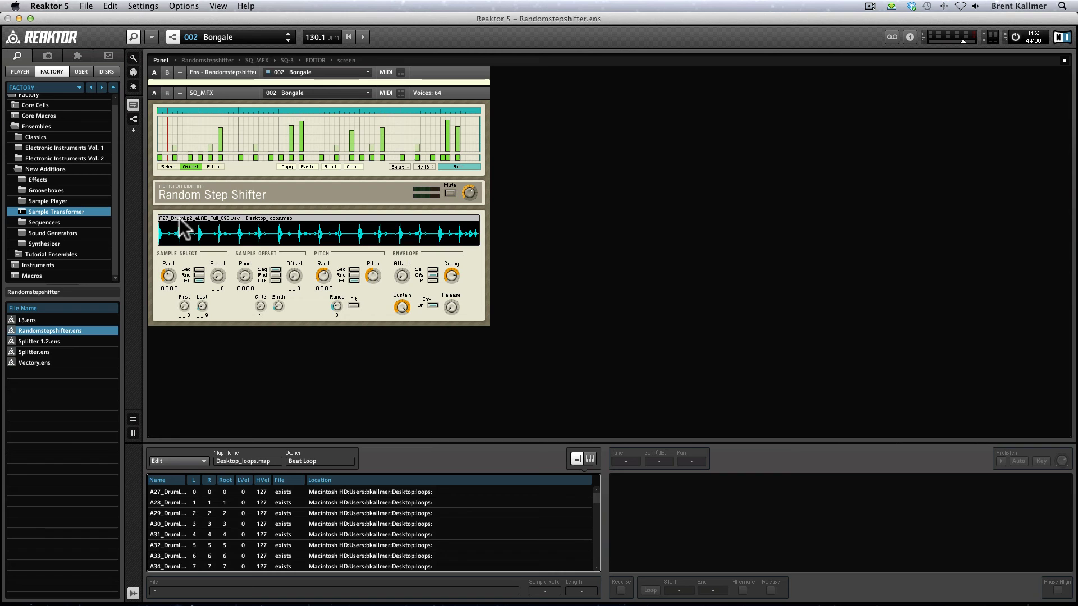
pyautogui.click(364, 36)
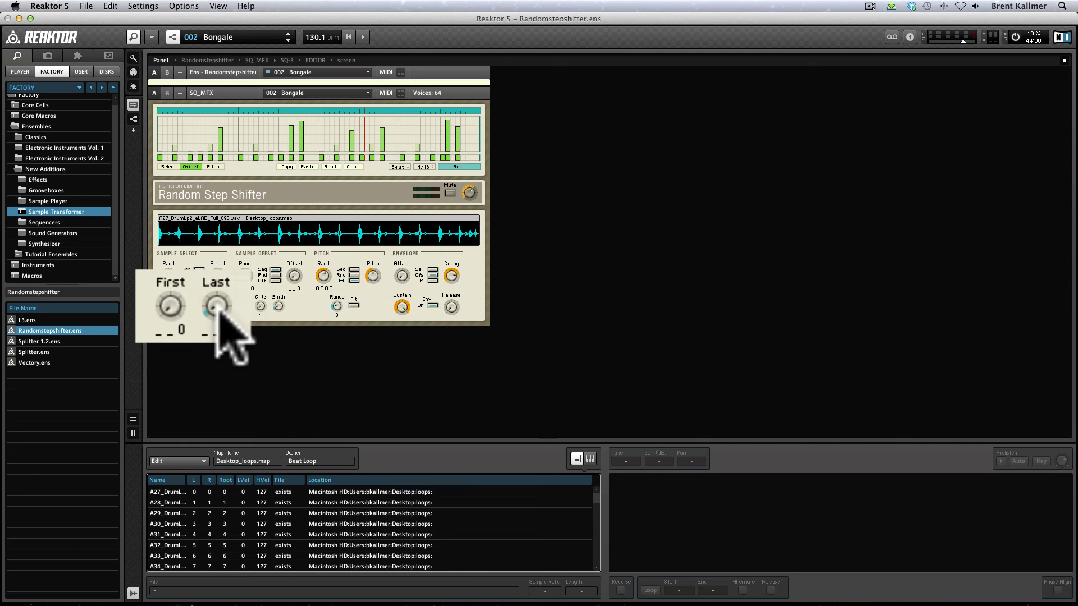
pyautogui.moveTo(216, 276); pyautogui.dragTo(212, 251)
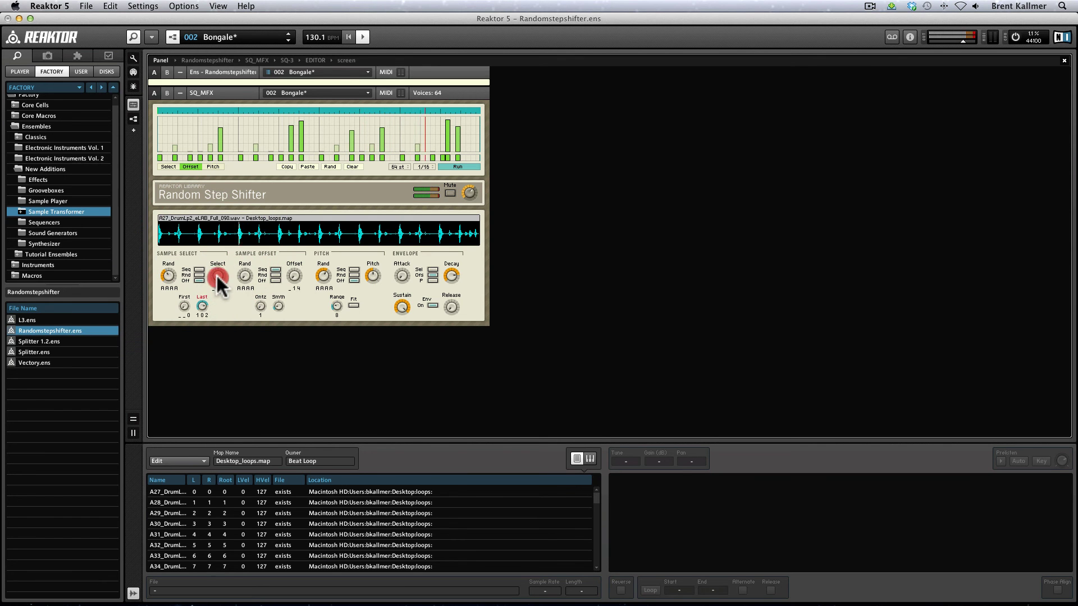
# Turn the Select knob up to 47 to play a different loop.
pyautogui.moveTo(216, 274); pyautogui.dragTo(218, 270)
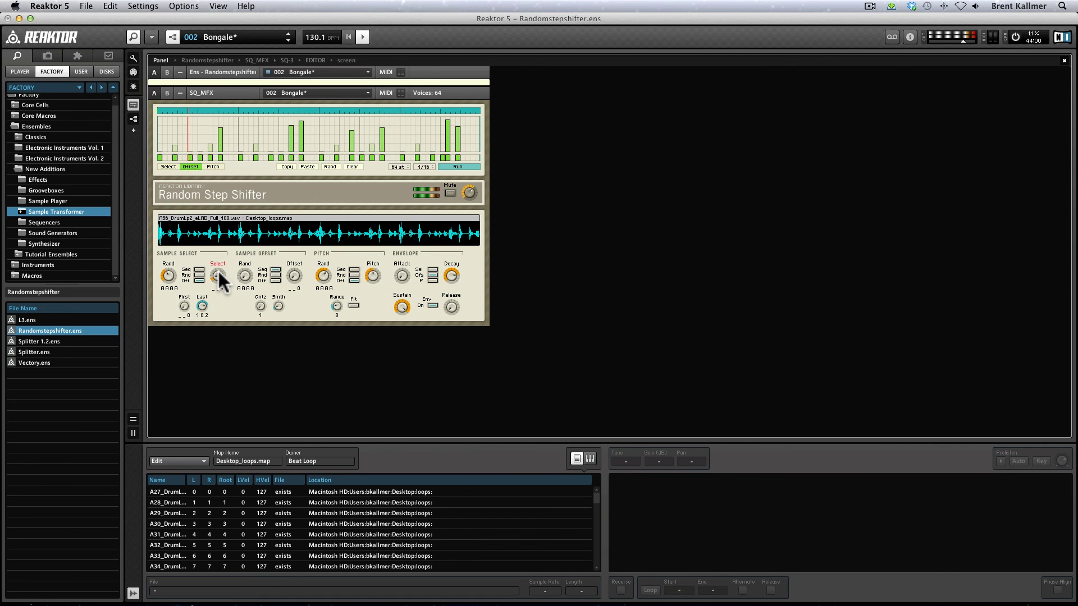
pyautogui.click(218, 270)
pyautogui.moveTo(220, 272)
pyautogui.mouseDown()
pyautogui.moveTo(223, 251)
pyautogui.moveTo(215, 274)
pyautogui.mouseUp()
pyautogui.click(221, 274)
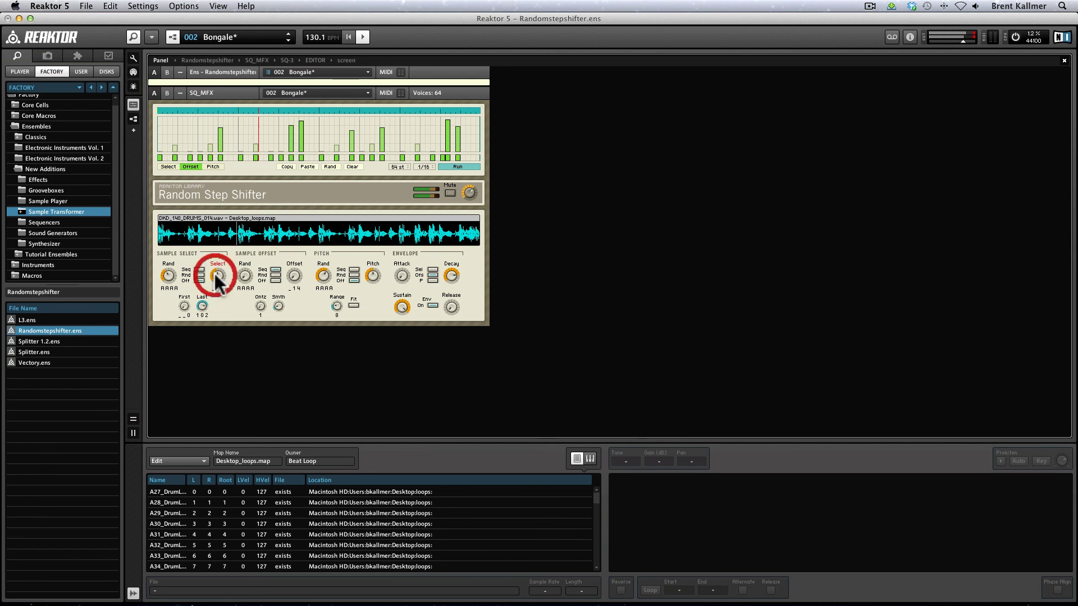
# Load the 003 Bangulo snapshot and set Select to 1 to play the A28 loop.
pyautogui.click(282, 40)
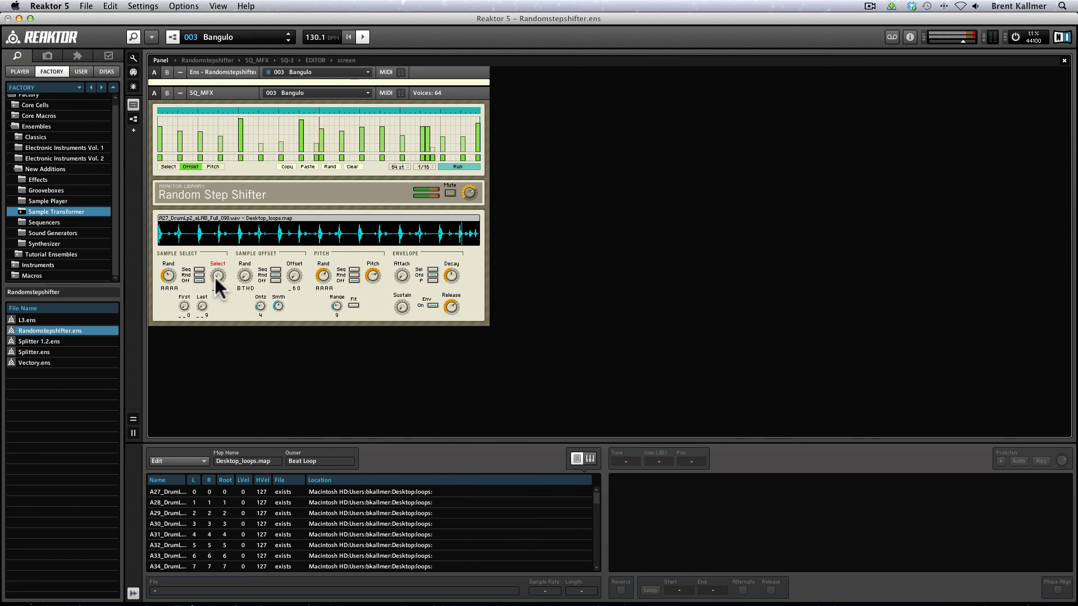
pyautogui.moveTo(215, 275); pyautogui.dragTo(216, 266)
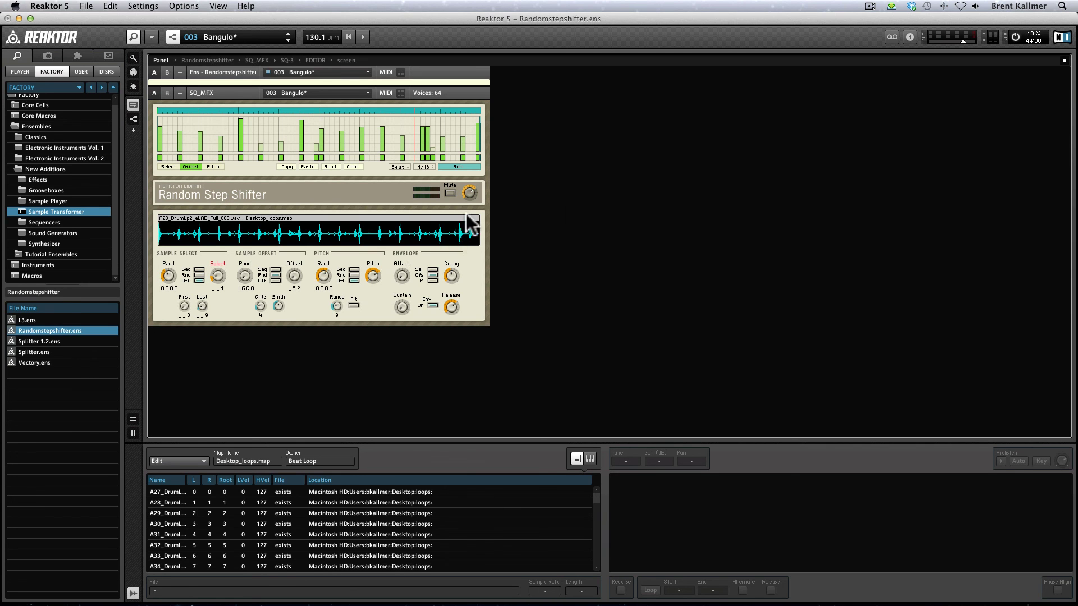
# Return to Safari showing the Choronzon Reaktor Sample Map Generator post.
pyautogui.press('super+Tab')
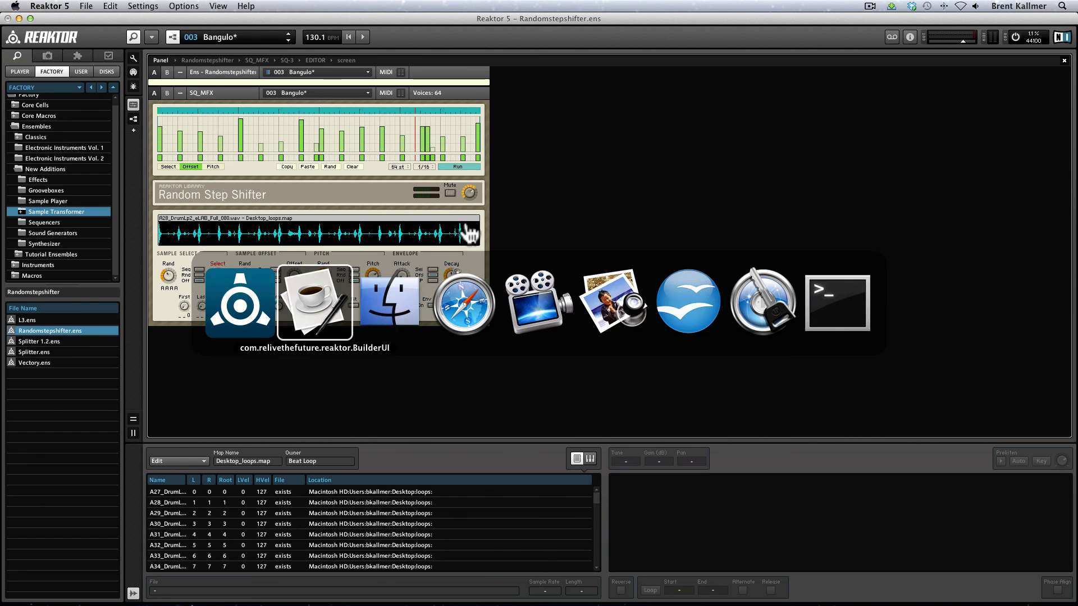
pyautogui.click(468, 286)
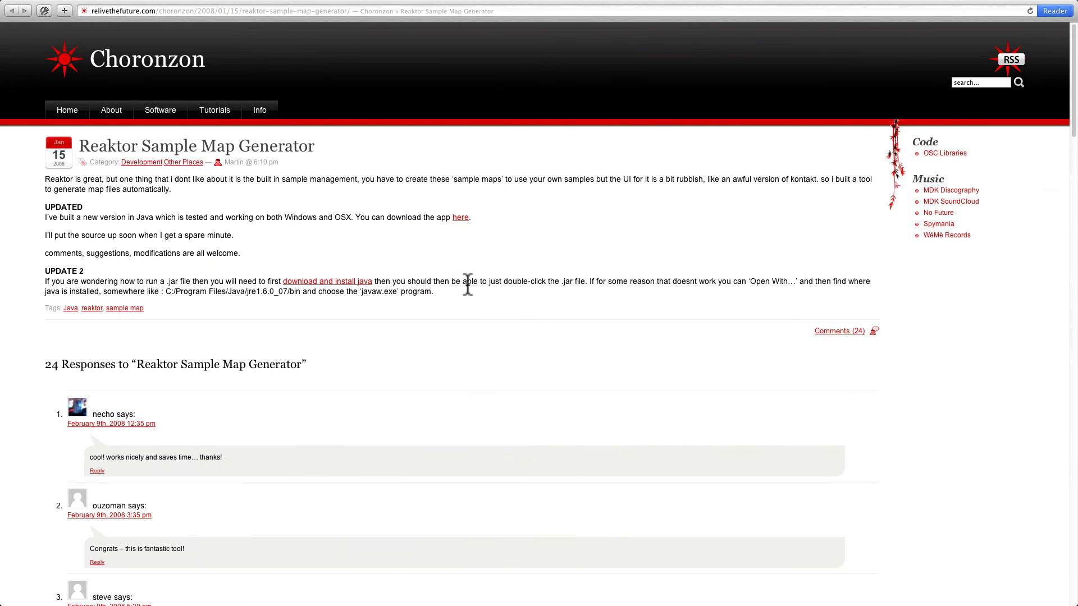